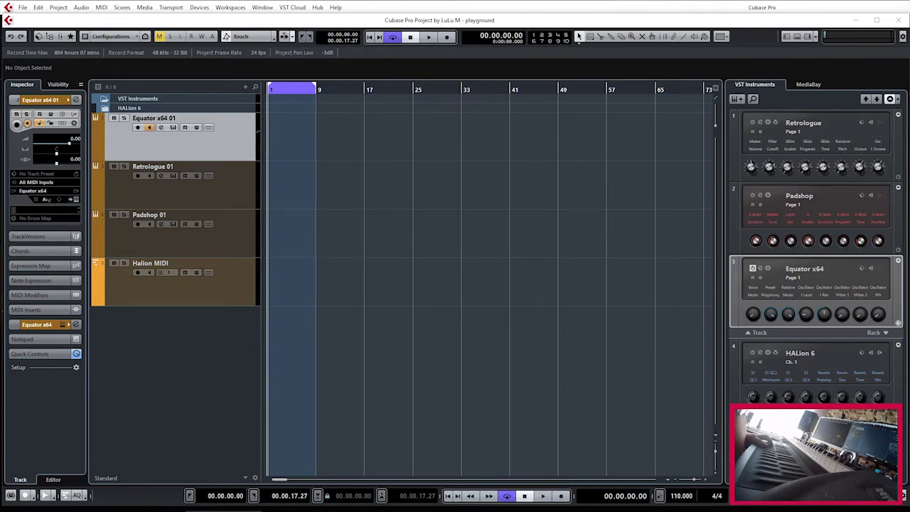
- Show the MIDI channel list for the Equator x64 01 track, currently set to Any
{"action": "left_click", "coordinate": [47, 199]}
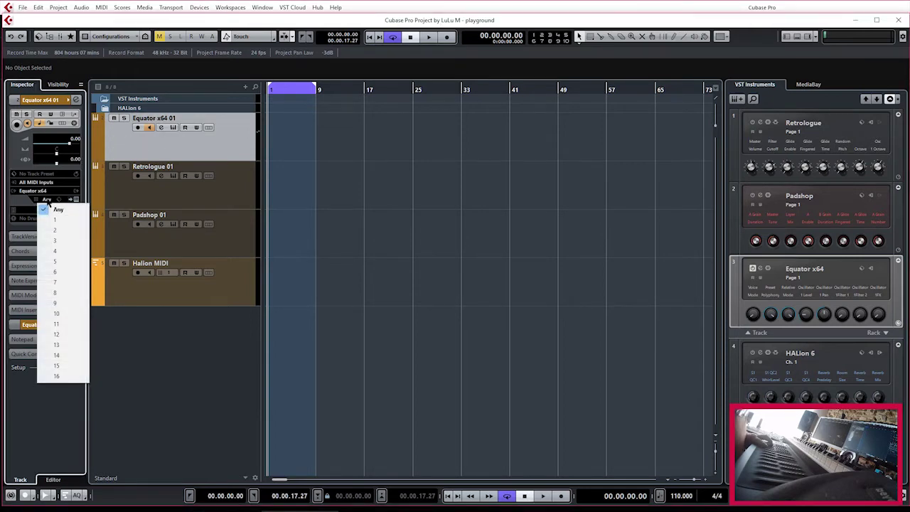
- Leave Equator x64 01 on MIDI channel Any and bring up the Equator x64 editor
{"action": "left_click", "coordinate": [58, 210]}
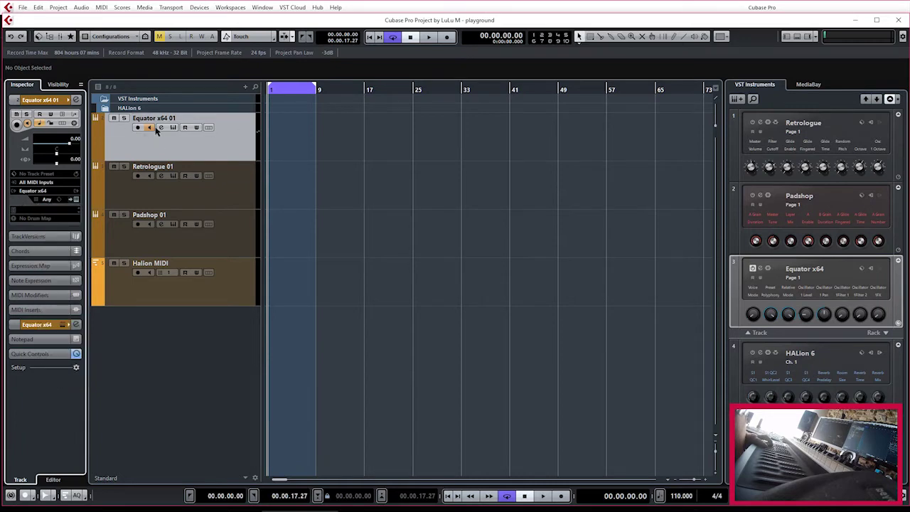
{"action": "left_click", "coordinate": [761, 269]}
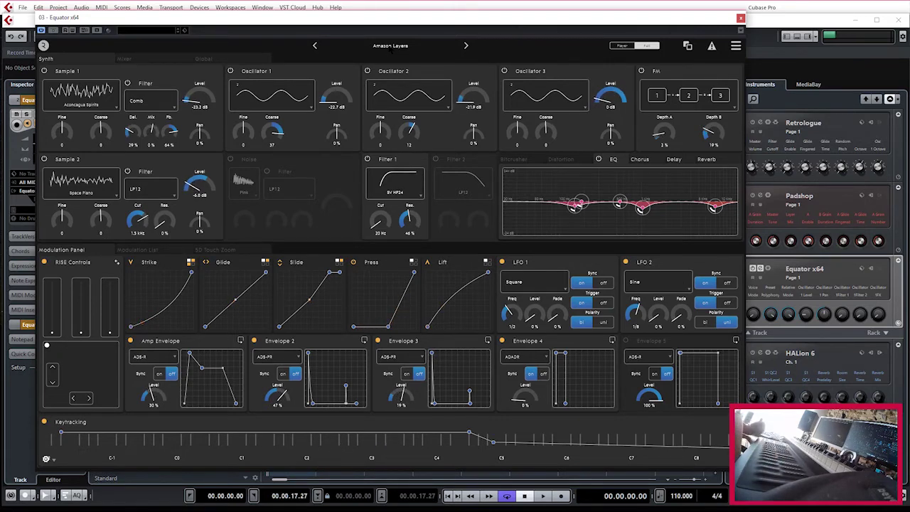
- Close the Equator x64 editor and select the Retrologue 01 track
{"action": "left_click", "coordinate": [740, 19]}
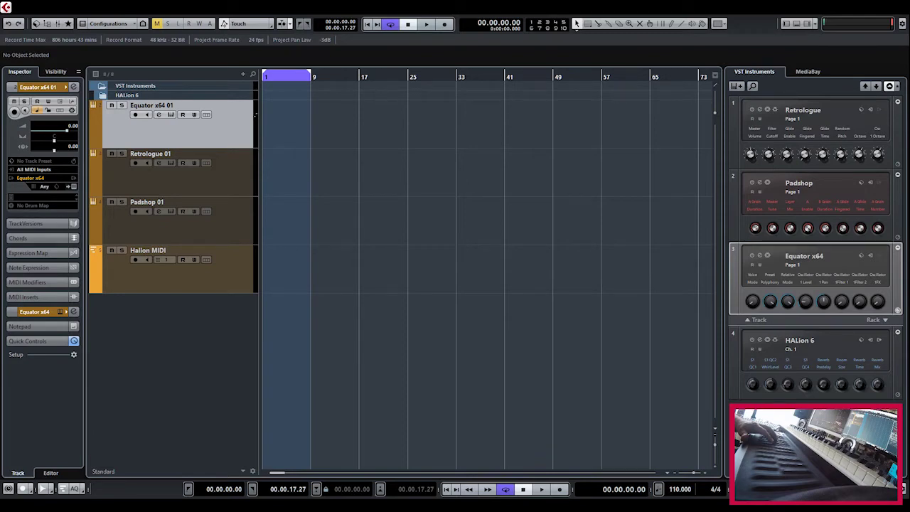
{"action": "left_click", "coordinate": [223, 183]}
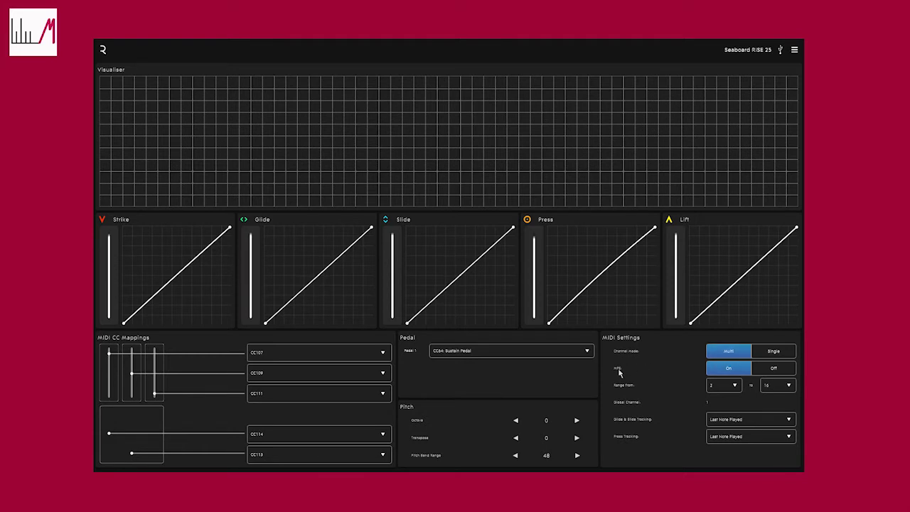
- Switch MPE to Off for the Seaboard RISE 25 in ROLI Dashboard's MIDI Settings
{"action": "left_click", "coordinate": [775, 368]}
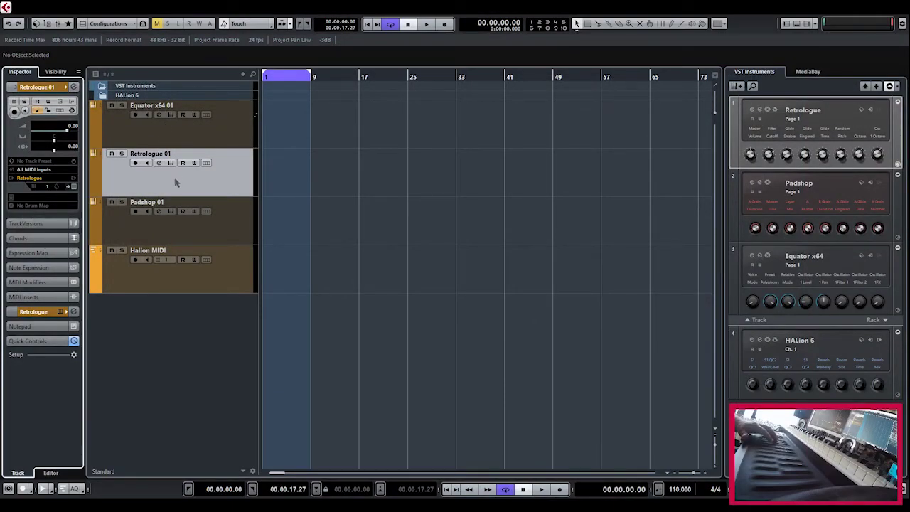
- Turn on Retrologue 01 monitoring and enable MIDI as Note Expression and Channel Rotation
{"action": "left_click", "coordinate": [147, 163]}
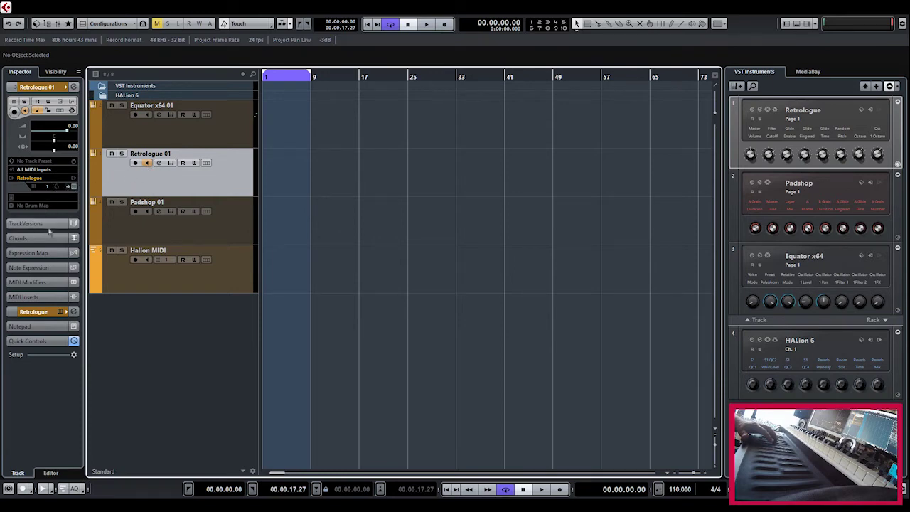
{"action": "left_click", "coordinate": [48, 269]}
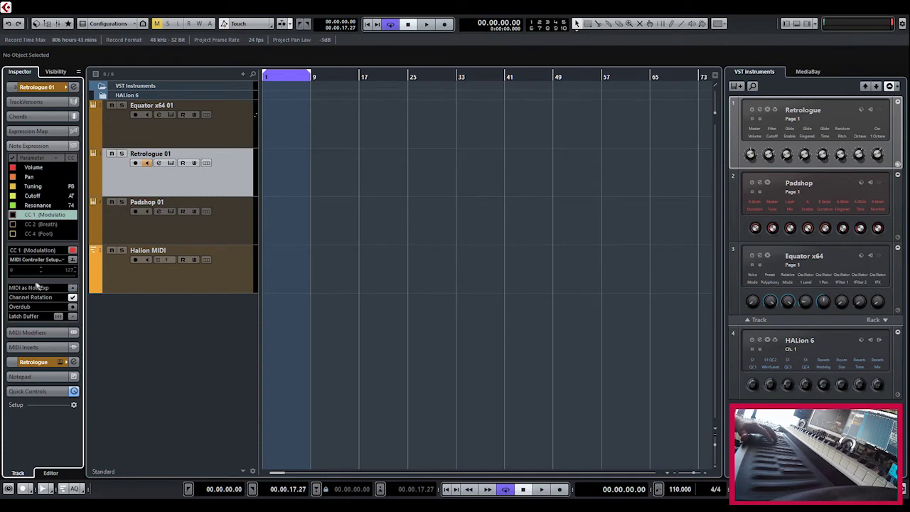
{"action": "left_click", "coordinate": [73, 288]}
{"action": "left_click", "coordinate": [72, 289]}
{"action": "left_click", "coordinate": [73, 295]}
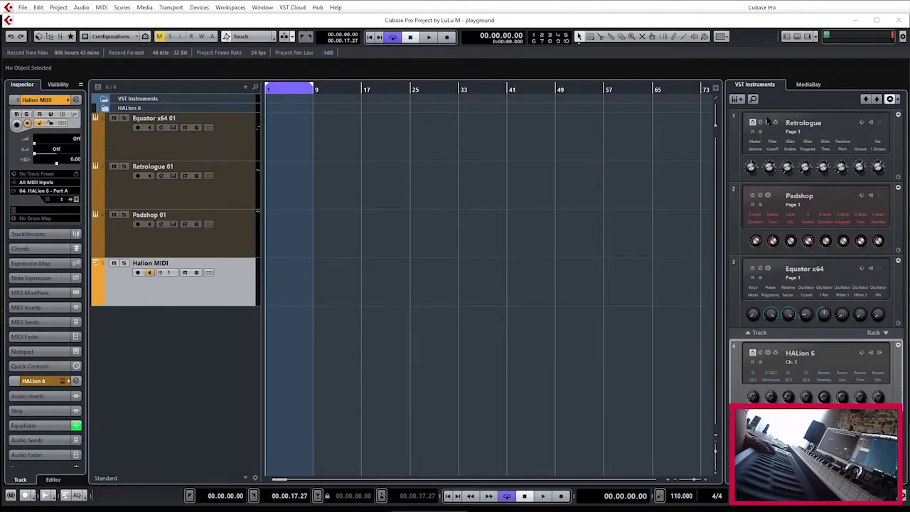
- Activate Padshop in the rack, select Padshop 01 and switch its monitoring on
{"action": "left_click", "coordinate": [753, 196]}
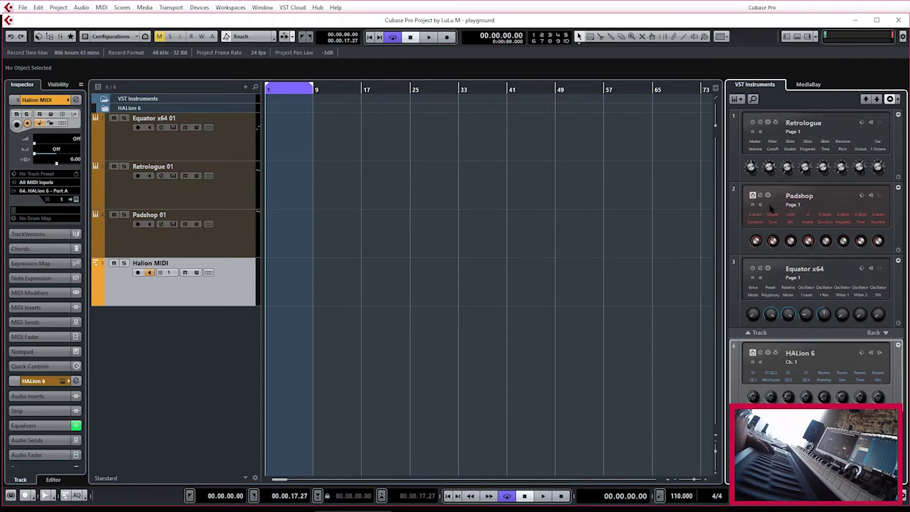
{"action": "left_click_drag", "start_coordinate": [759, 197], "coordinate": [149, 277]}
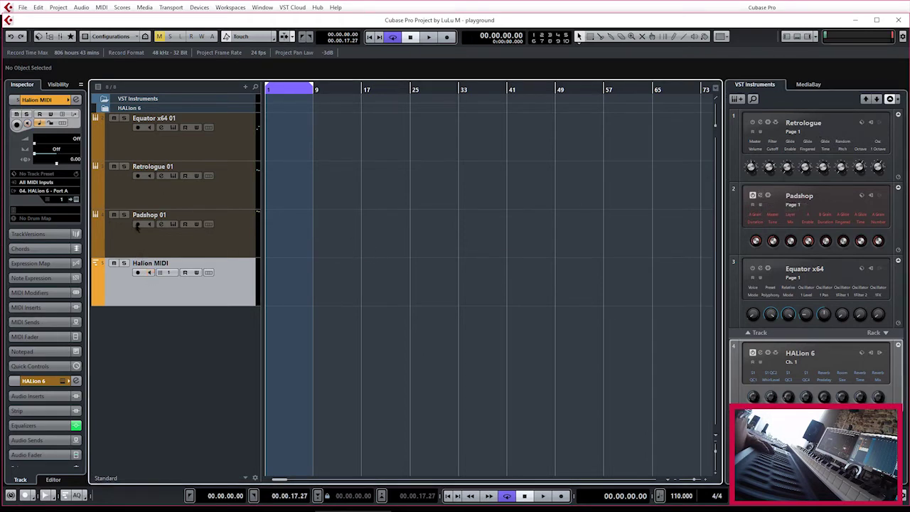
{"action": "left_click", "coordinate": [152, 242]}
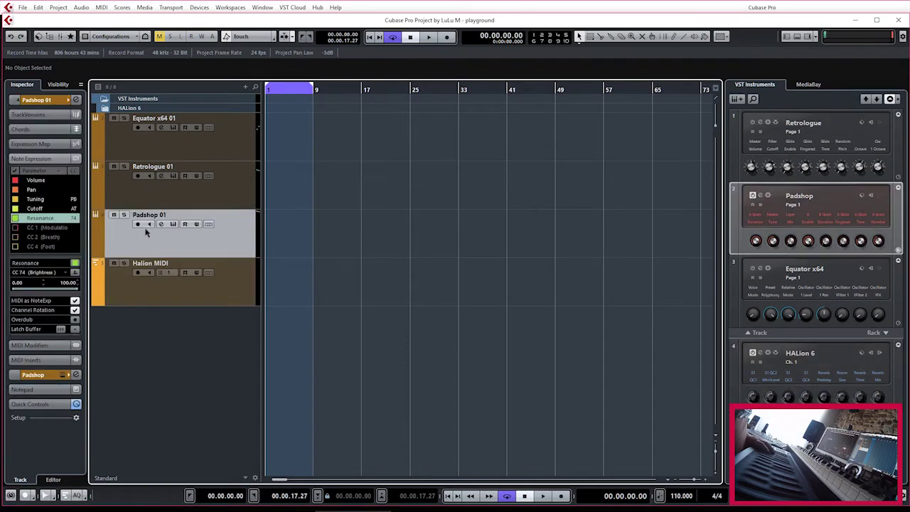
{"action": "left_click", "coordinate": [150, 224]}
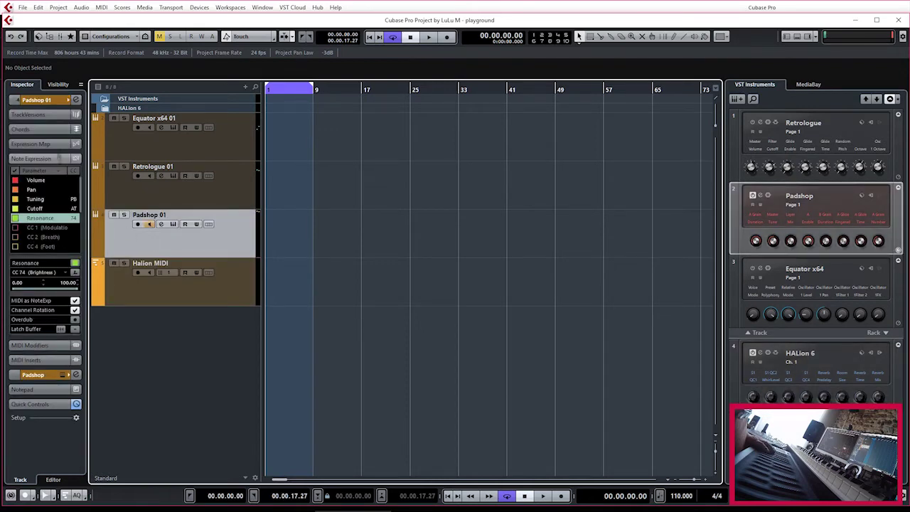
{"action": "left_click", "coordinate": [54, 101]}
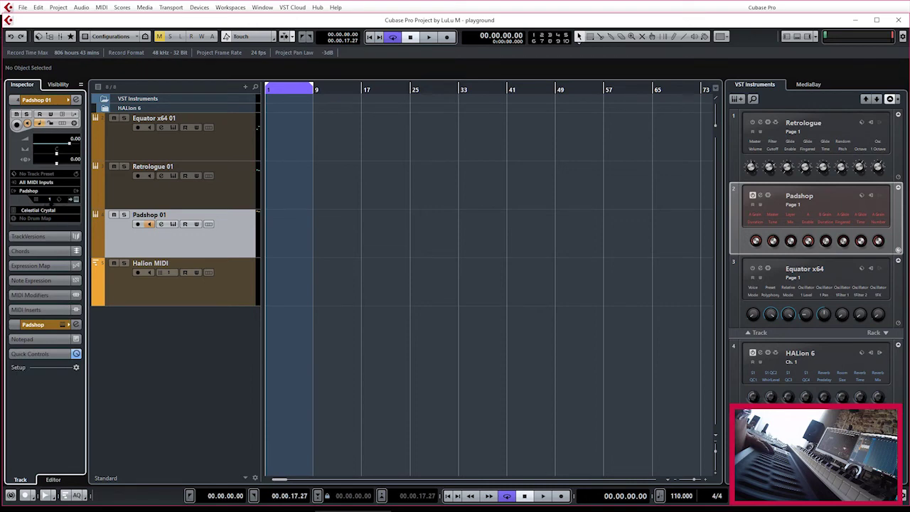
- Check Padshop 01's Tuning, Cutoff and Resonance (CC 74) note expression mappings, then open Padshop
{"action": "left_click", "coordinate": [41, 280]}
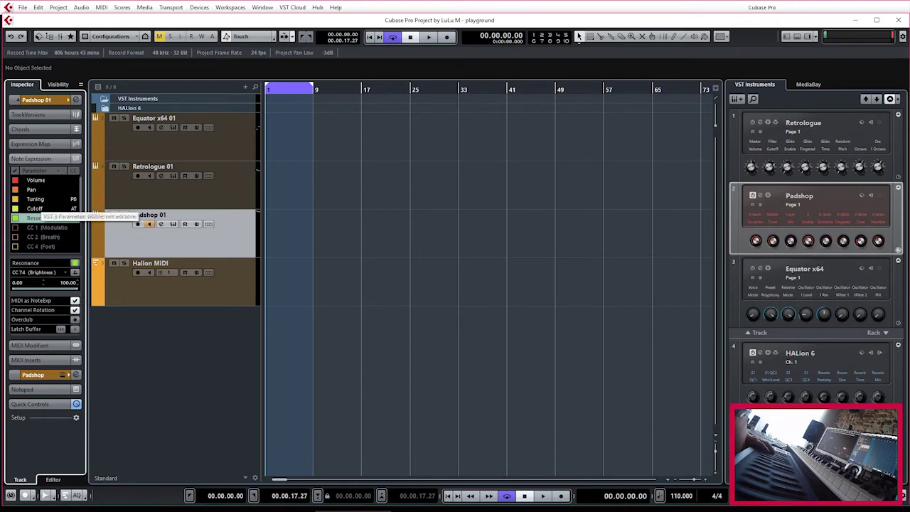
{"action": "left_click", "coordinate": [32, 200]}
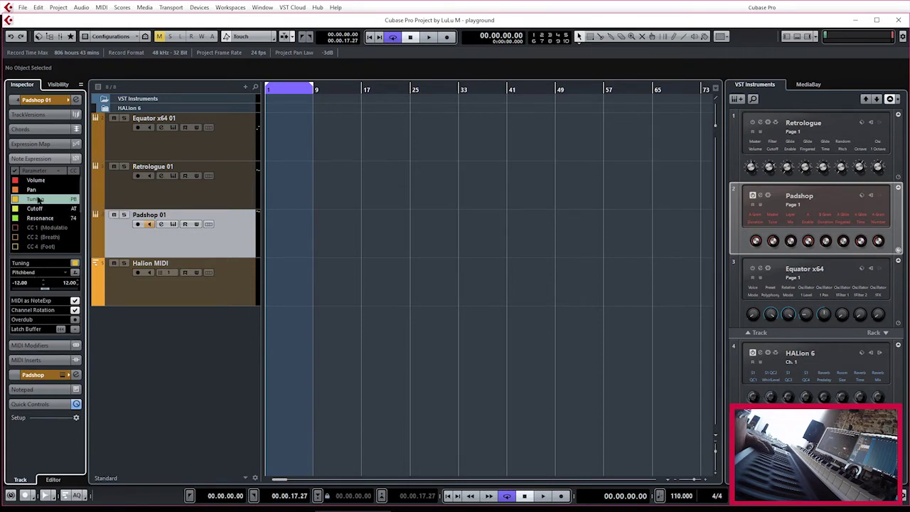
{"action": "left_click", "coordinate": [36, 208]}
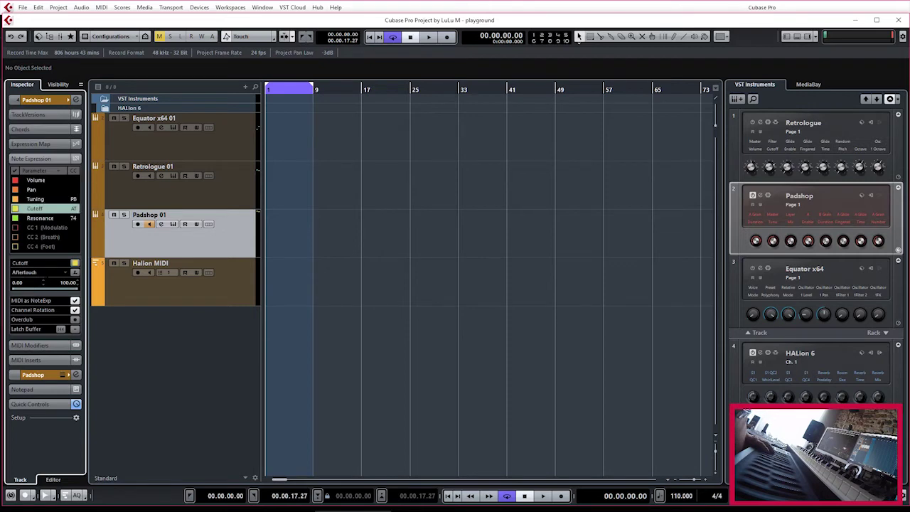
{"action": "left_click", "coordinate": [40, 218]}
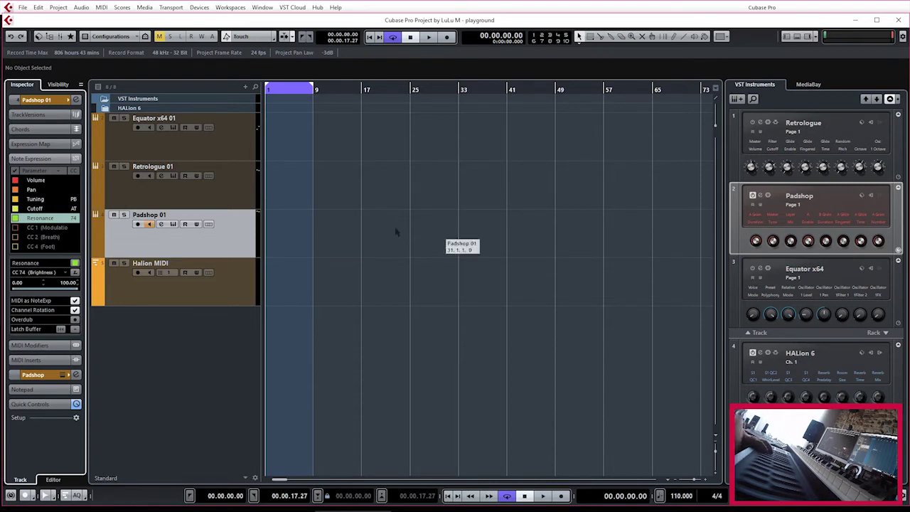
{"action": "left_click", "coordinate": [760, 197]}
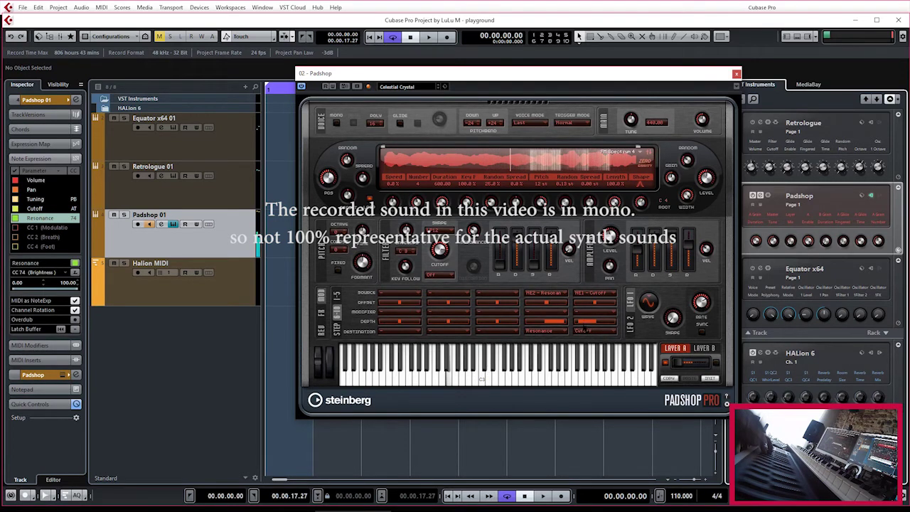
- Review Padshop's matrix (NE2 to Resonance, NE1 to Cutoff) and adjust the Pitchbend Down range
{"action": "mouse_move", "coordinate": [586, 321]}
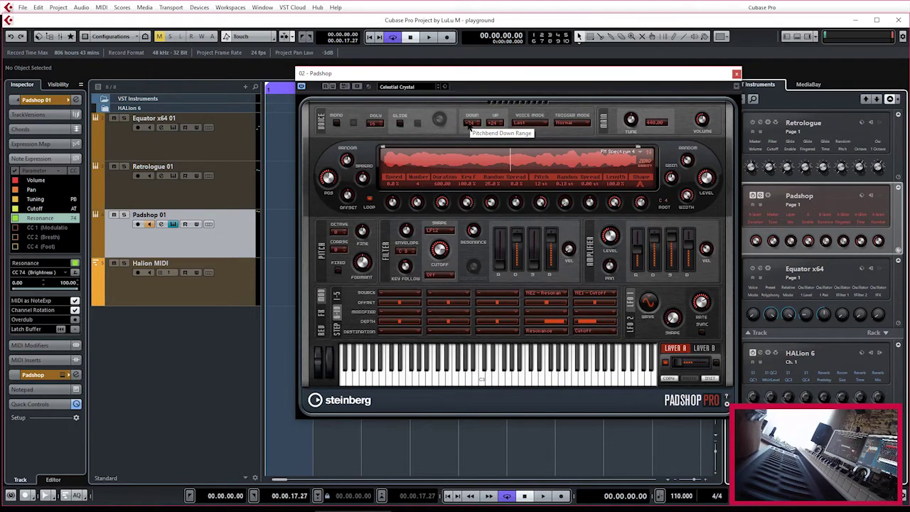
{"action": "left_click_drag", "start_coordinate": [469, 124], "coordinate": [470, 142]}
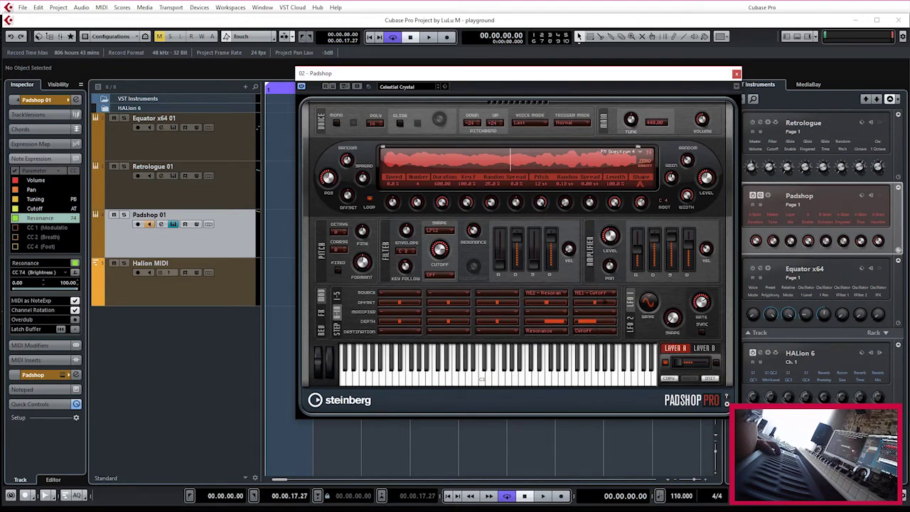
- Show the destination choices for Padshop's Cutoff modulation slot
{"action": "left_click", "coordinate": [603, 333]}
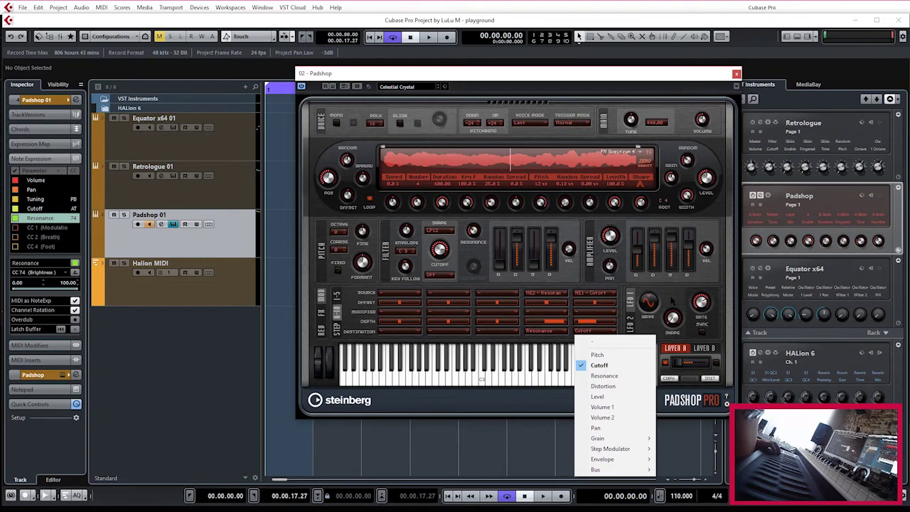
- Dismiss the destination menu keeping Cutoff, and select Padshop in the VST Instruments rack
{"action": "left_click", "coordinate": [672, 299]}
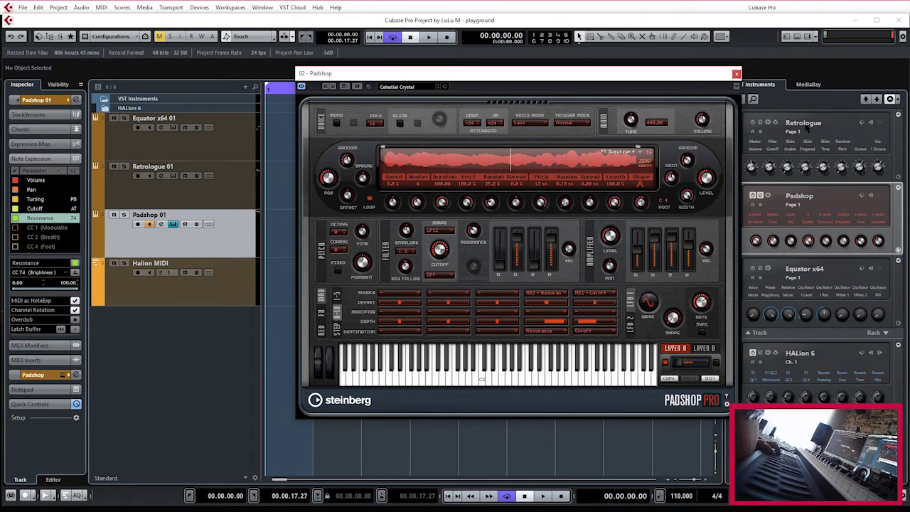
{"action": "left_click", "coordinate": [798, 204]}
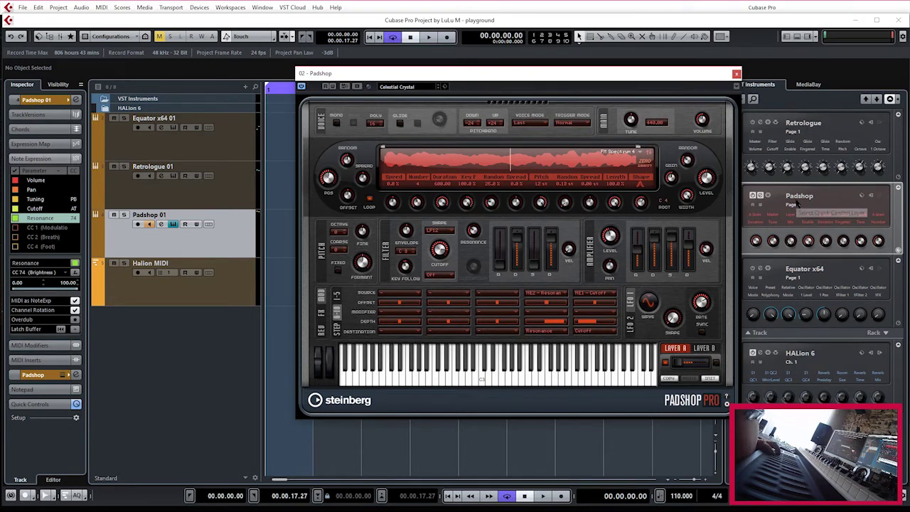
- Close the Padshop plugin window to return to the tracks and VST Instruments rack
{"action": "left_click", "coordinate": [737, 74]}
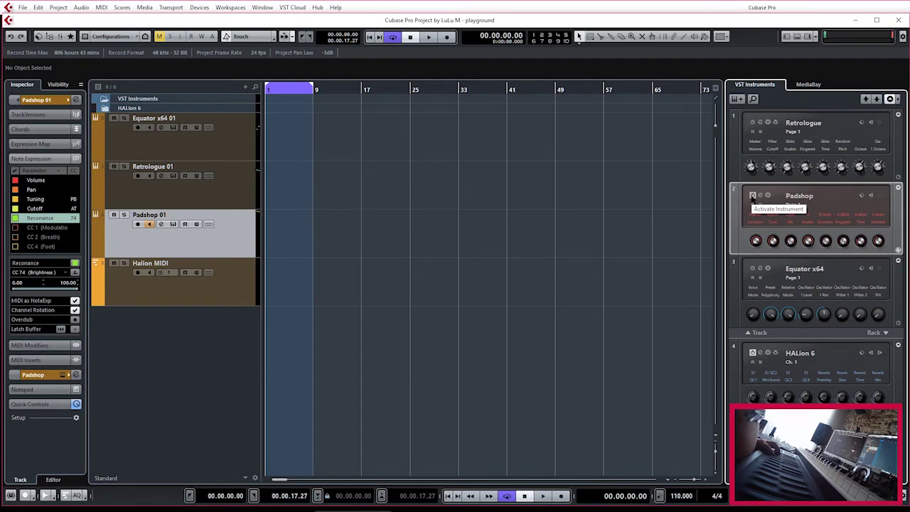
- Activate Padshop in the rack, then select the Halion MIDI track and turn on its monitoring
{"action": "left_click", "coordinate": [752, 196]}
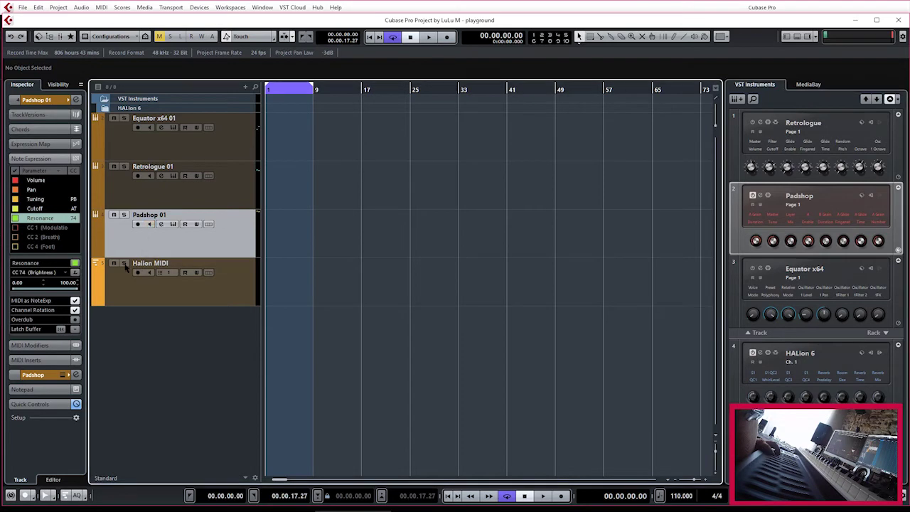
{"action": "left_click", "coordinate": [159, 290]}
{"action": "left_click", "coordinate": [149, 272]}
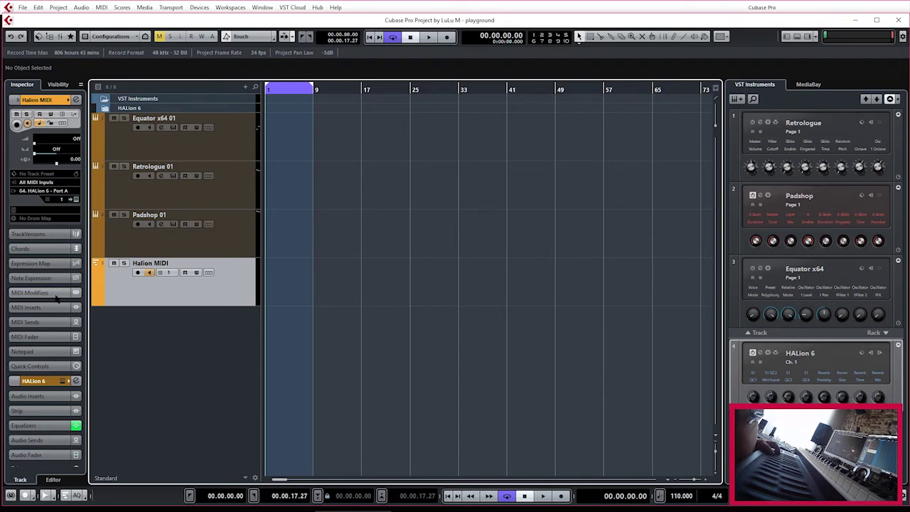
- Map the Halion MIDI track's Press note expression to Aftertouch, then select Slide
{"action": "left_click", "coordinate": [32, 278]}
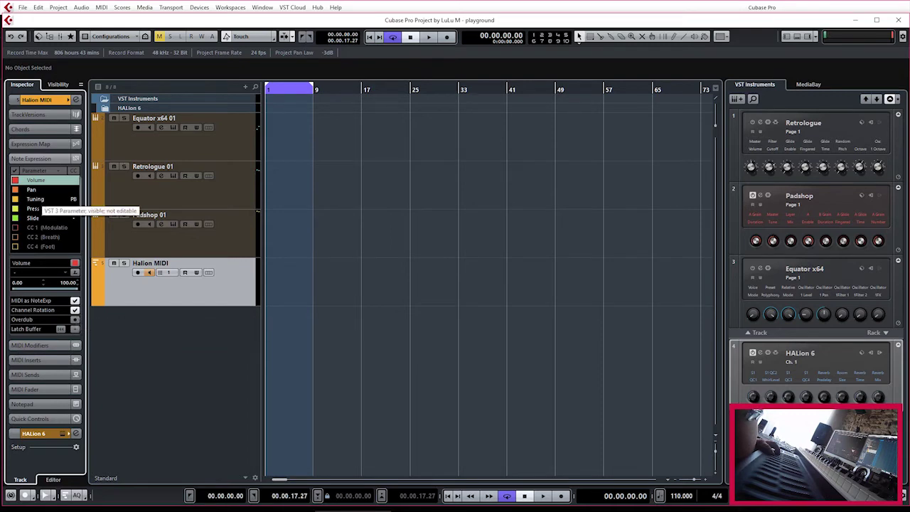
{"action": "left_click", "coordinate": [34, 209]}
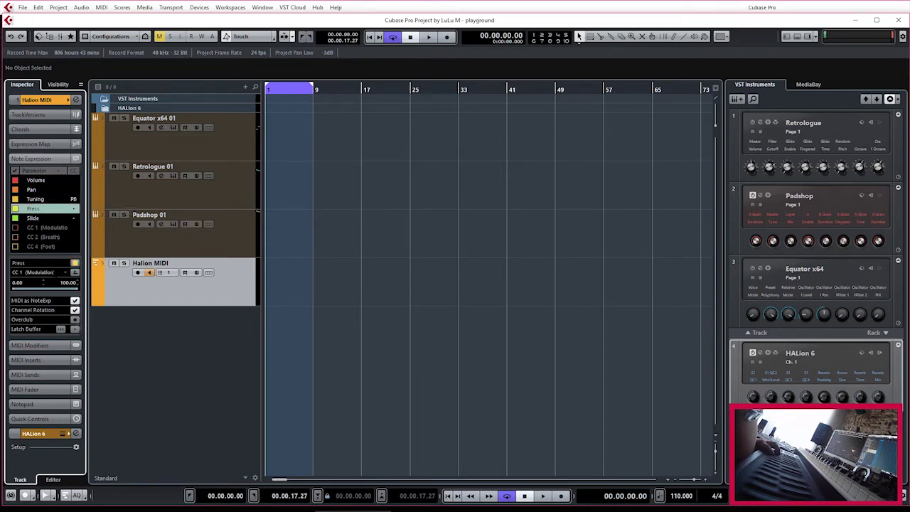
{"action": "left_click", "coordinate": [39, 272]}
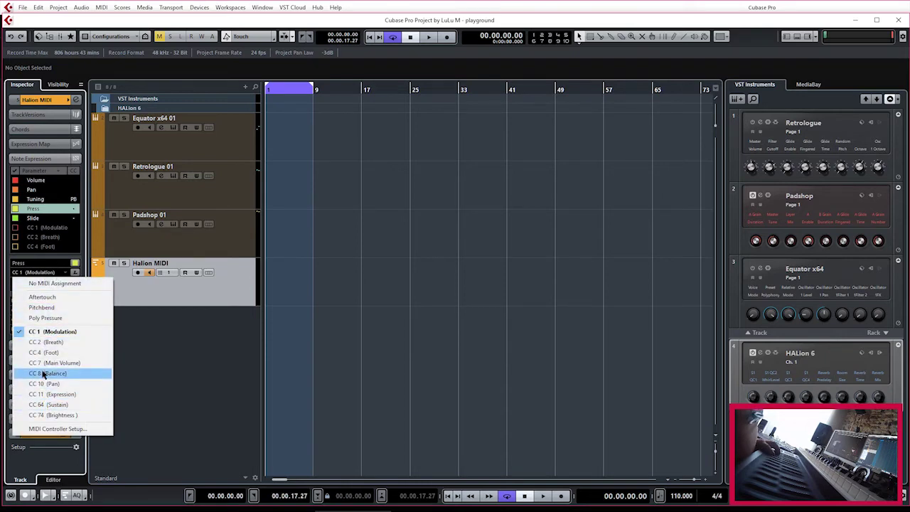
{"action": "left_click", "coordinate": [42, 296]}
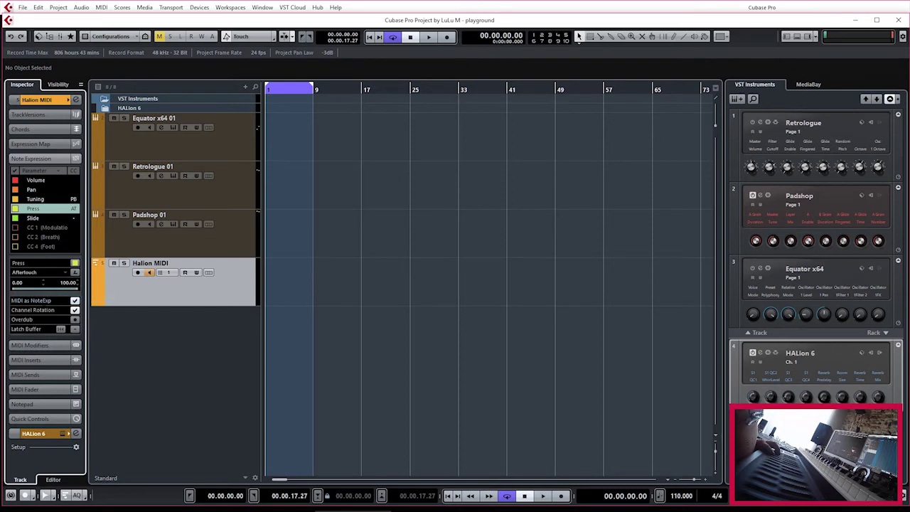
{"action": "left_click", "coordinate": [33, 218]}
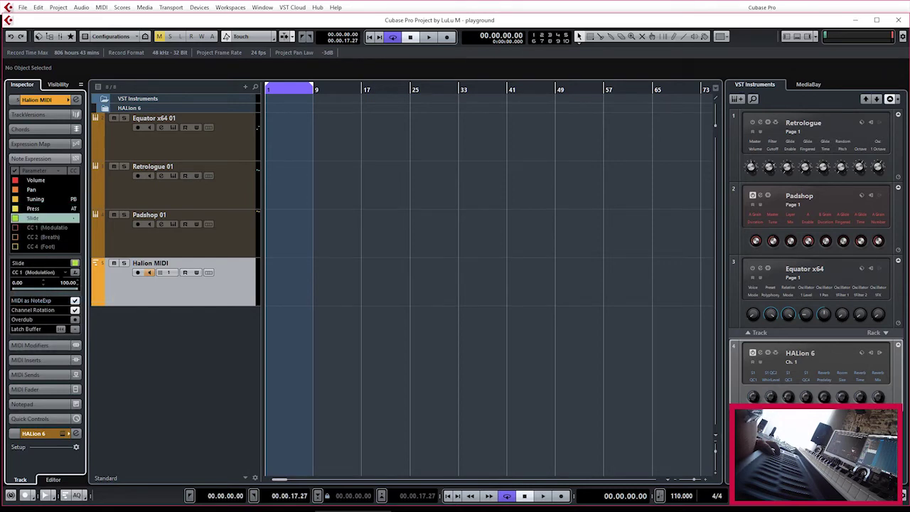
{"action": "left_click", "coordinate": [39, 273]}
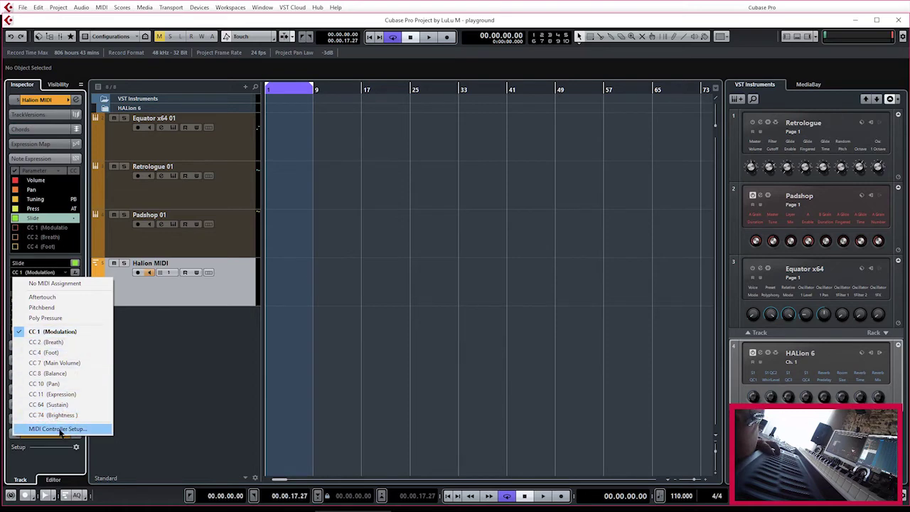
- Review the MIDI Controller Setup lists, then assign Slide to CC 74 (Brightness)
{"action": "left_click", "coordinate": [60, 429]}
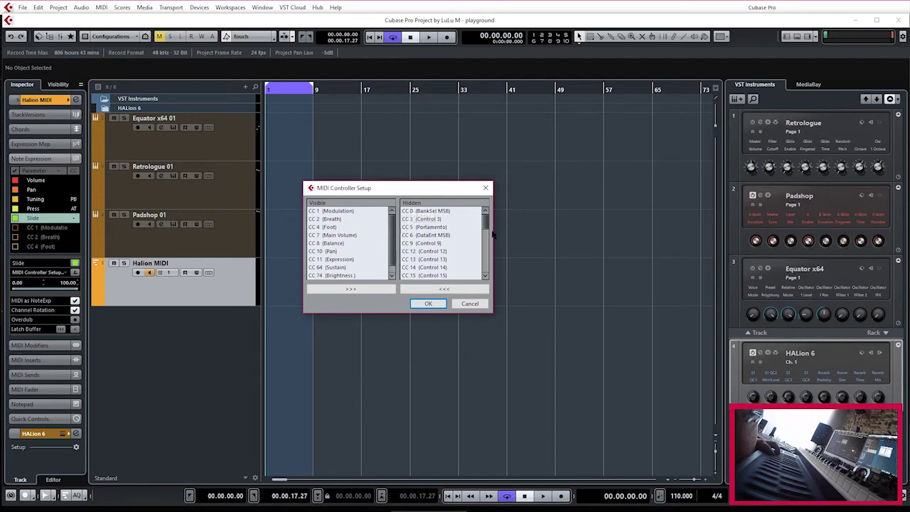
{"action": "left_click_drag", "start_coordinate": [484, 225], "coordinate": [482, 279]}
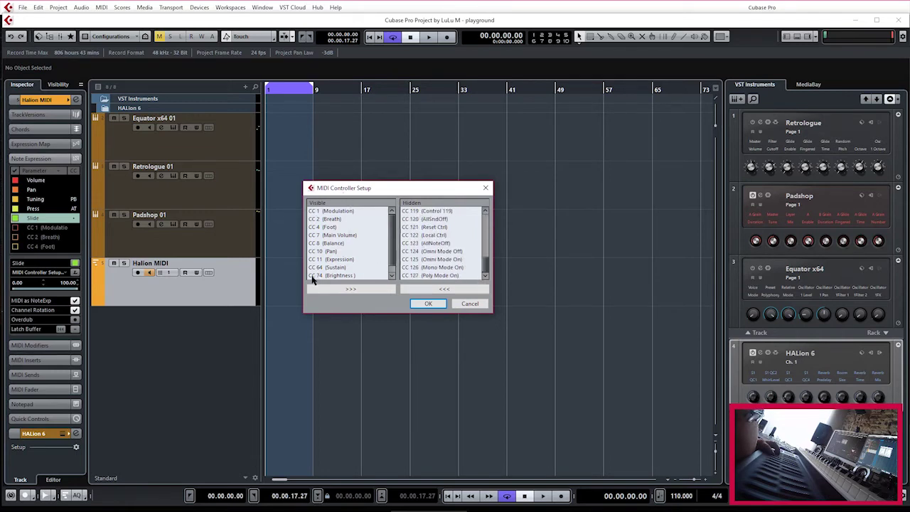
{"action": "left_click", "coordinate": [429, 304]}
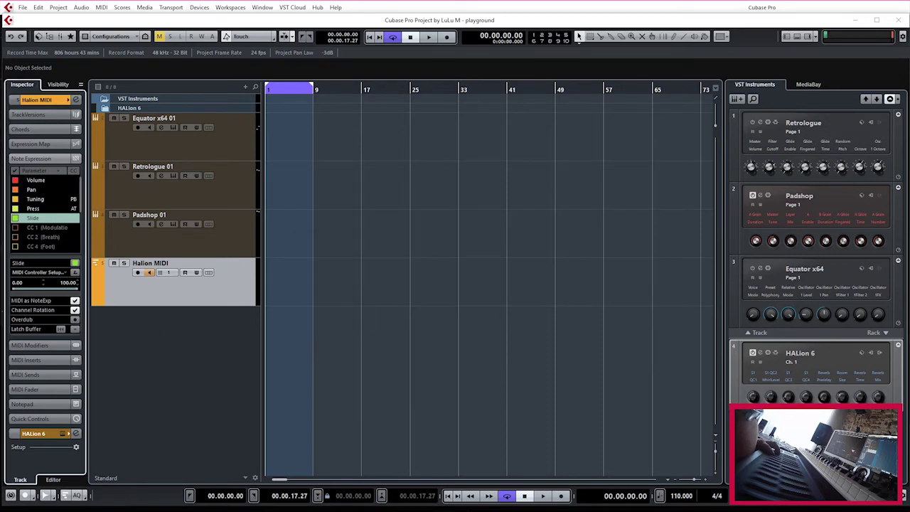
{"action": "left_click", "coordinate": [40, 272]}
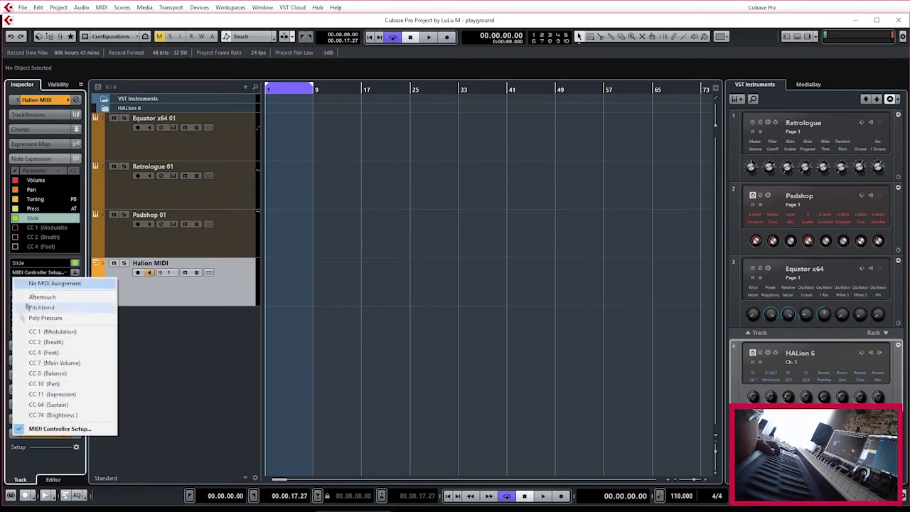
{"action": "left_click", "coordinate": [45, 417]}
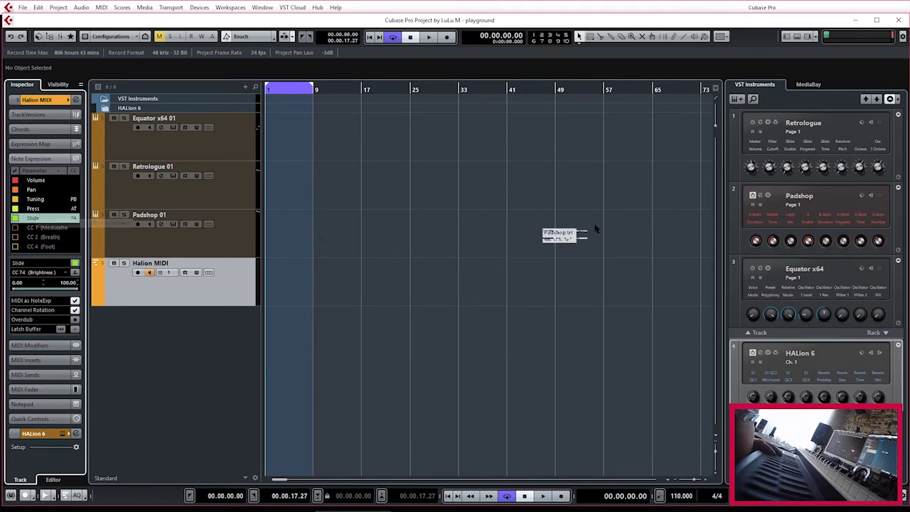
- Open HALion 6, inspect an empty matrix slot's source list, then show the Dimension V preset browser
{"action": "left_click", "coordinate": [761, 353]}
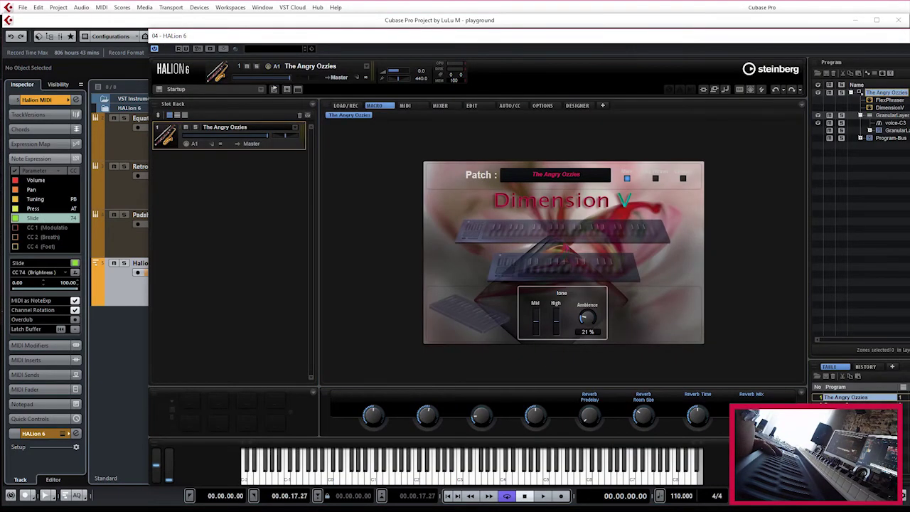
{"action": "left_click", "coordinate": [472, 106]}
{"action": "scroll", "coordinate": [564, 159], "scroll_direction": "down", "scroll_amount": 15}
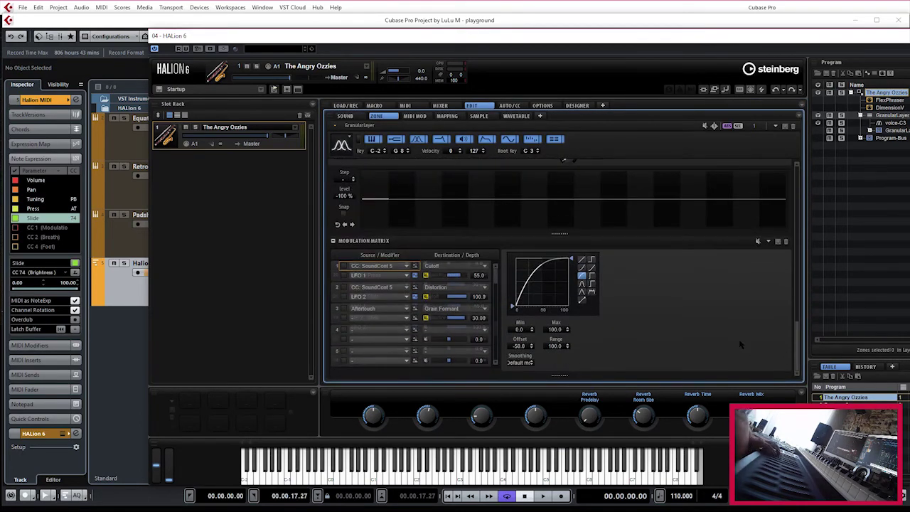
{"action": "scroll", "coordinate": [409, 334], "scroll_direction": "down", "scroll_amount": 10}
{"action": "left_click", "coordinate": [406, 344]}
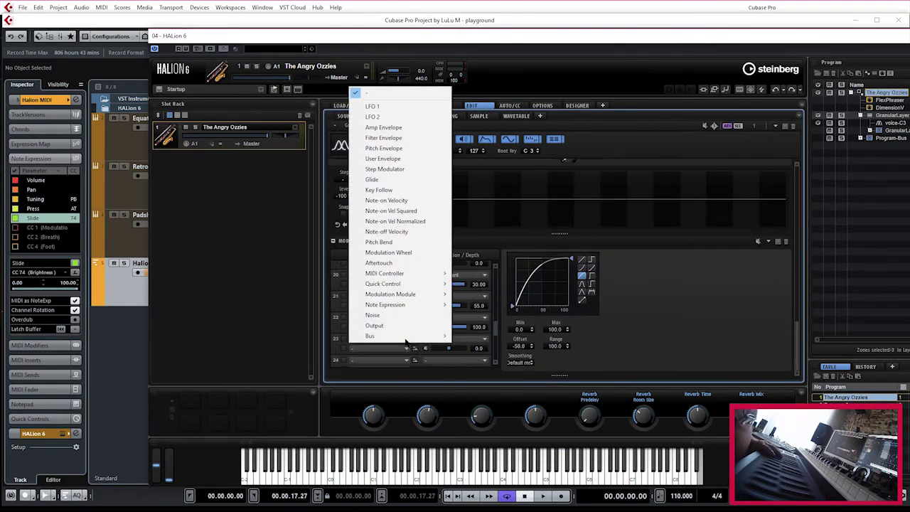
{"action": "left_click", "coordinate": [896, 39]}
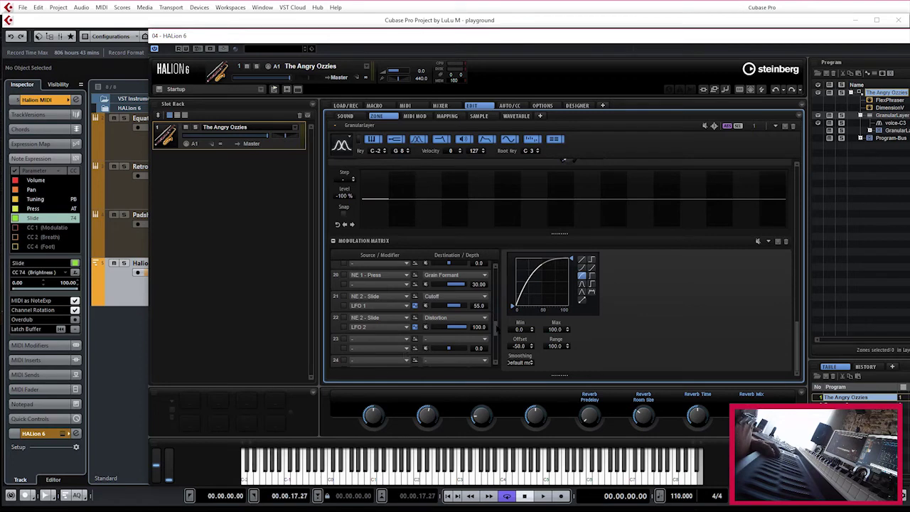
{"action": "scroll", "coordinate": [415, 313], "scroll_direction": "up", "scroll_amount": 2}
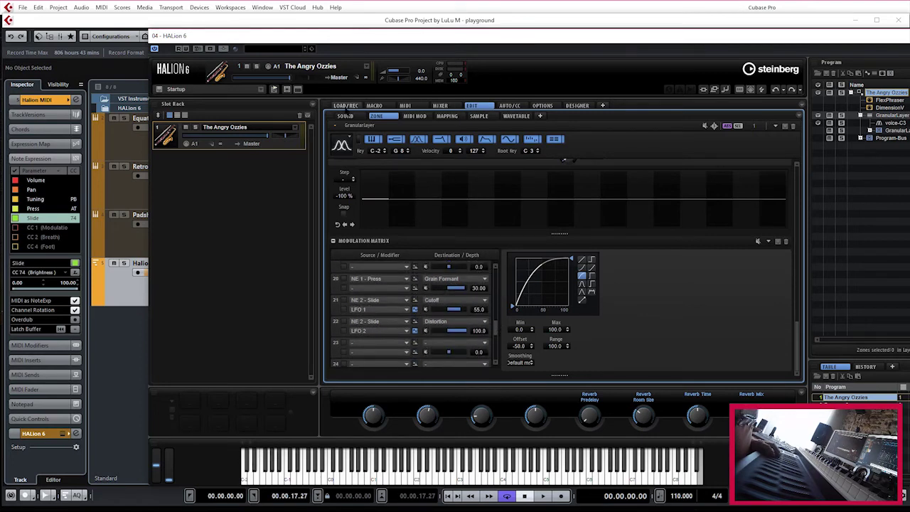
{"action": "left_click", "coordinate": [346, 105]}
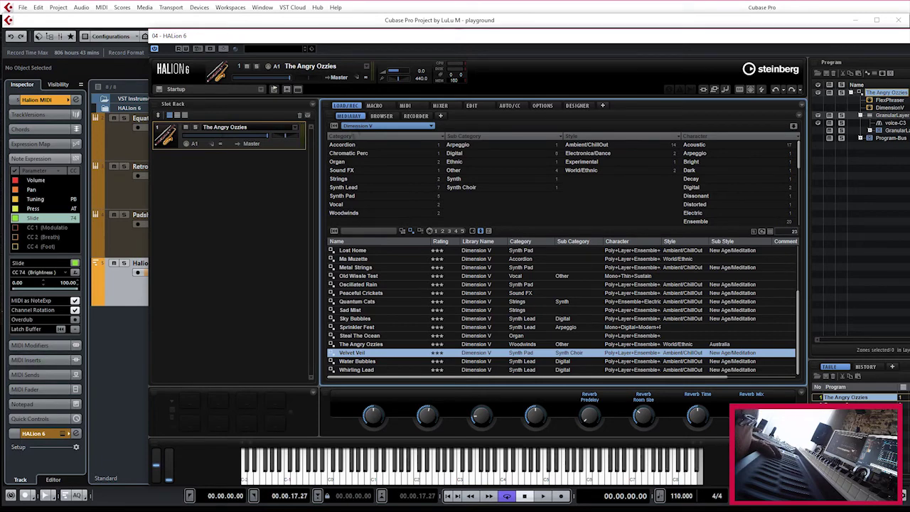
- Glance at the MACRO page, return to EDIT, and scroll the matrix to empty slot 23
{"action": "left_click", "coordinate": [471, 106]}
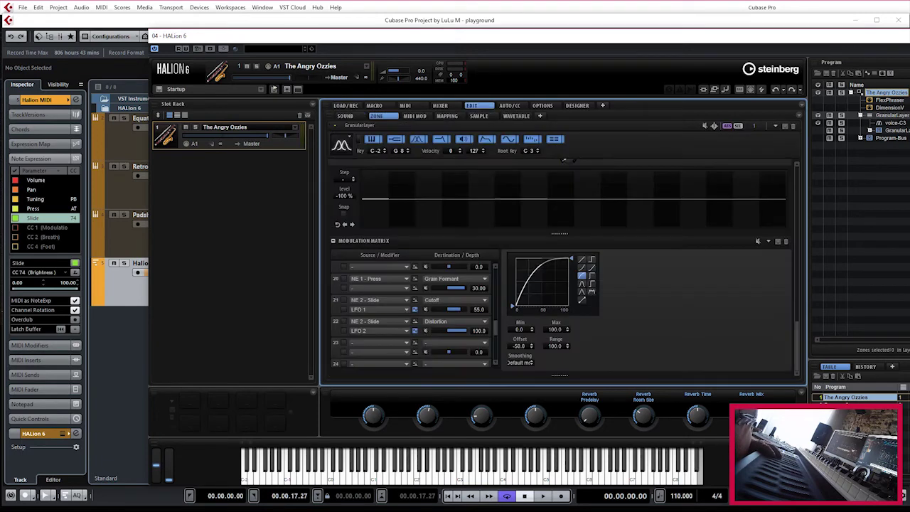
{"action": "left_click", "coordinate": [374, 105]}
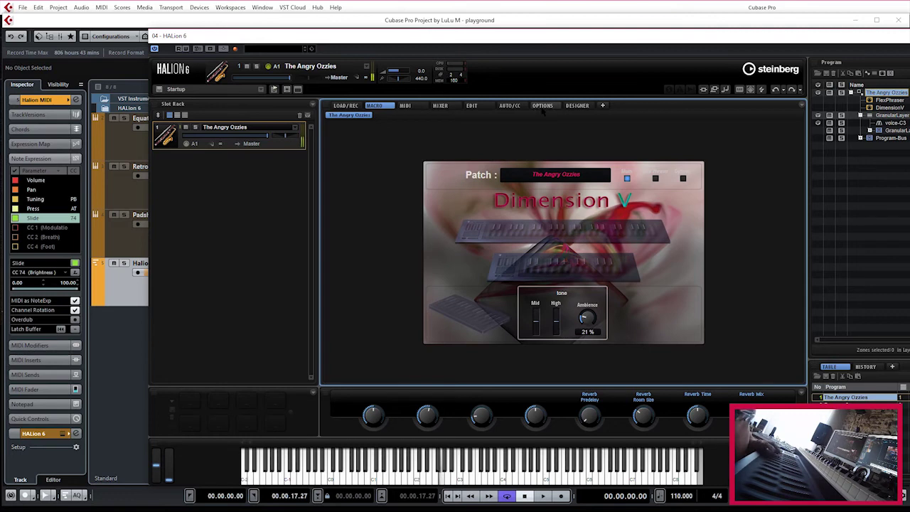
{"action": "left_click", "coordinate": [472, 105]}
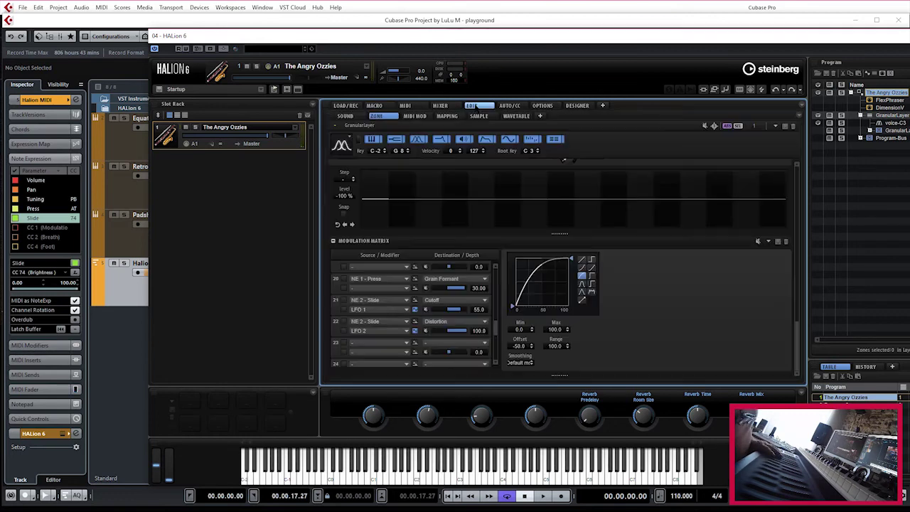
{"action": "scroll", "coordinate": [455, 313], "scroll_direction": "down", "scroll_amount": 2}
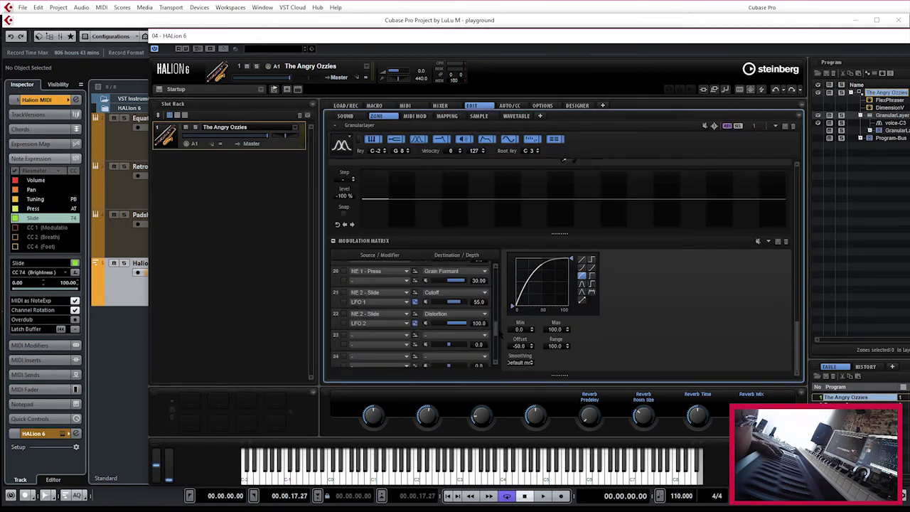
{"action": "scroll", "coordinate": [499, 334], "scroll_direction": "up", "scroll_amount": 2}
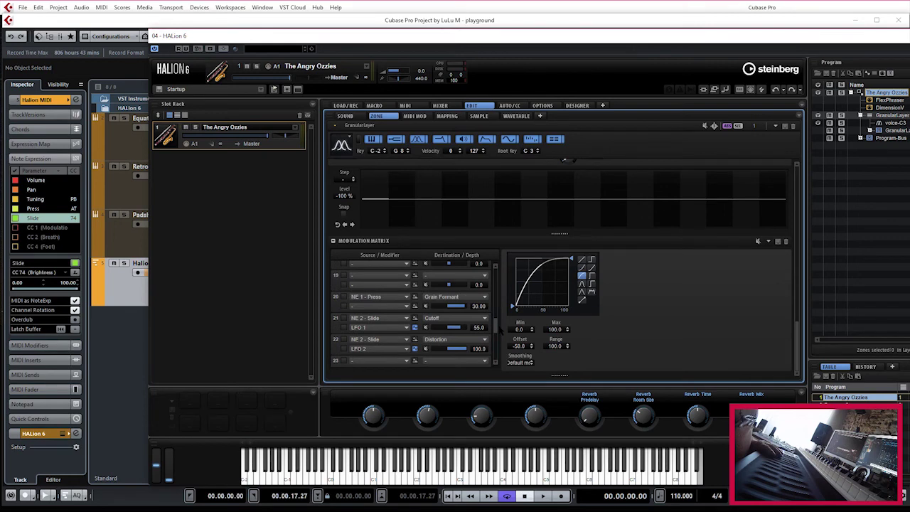
{"action": "scroll", "coordinate": [500, 330], "scroll_direction": "up", "scroll_amount": 3}
{"action": "scroll", "coordinate": [504, 282], "scroll_direction": "up", "scroll_amount": 1}
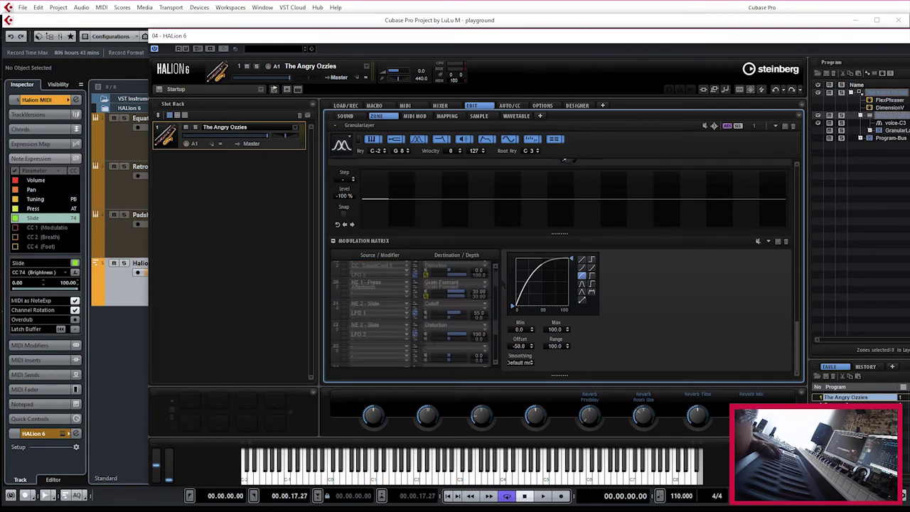
{"action": "scroll", "coordinate": [416, 313], "scroll_direction": "down", "scroll_amount": 3}
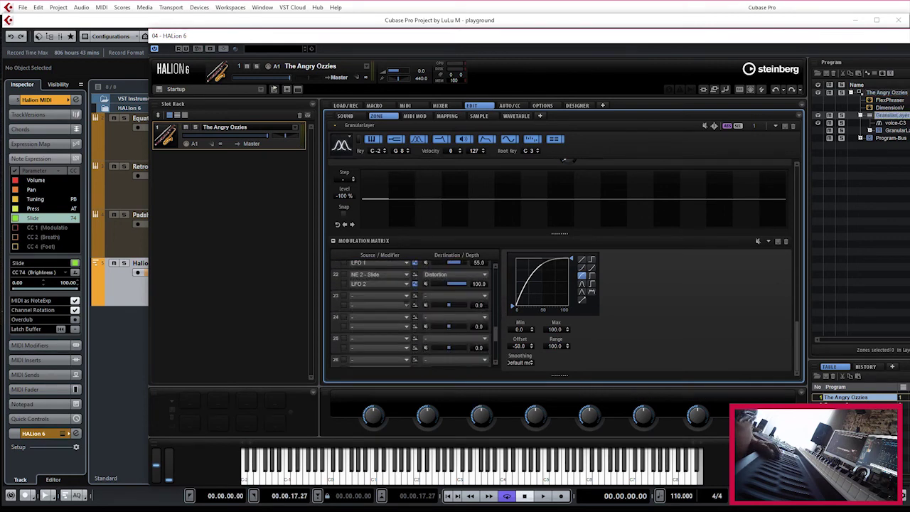
{"action": "left_click", "coordinate": [407, 298]}
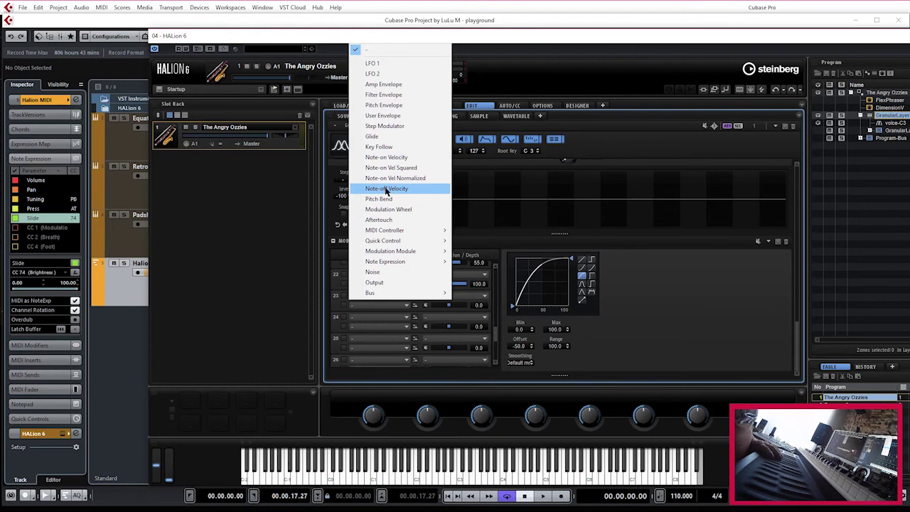
- In slot 23, route Note-off Velocity to Pitch at depth 60.00 with an exponential curve
{"action": "left_click", "coordinate": [386, 189]}
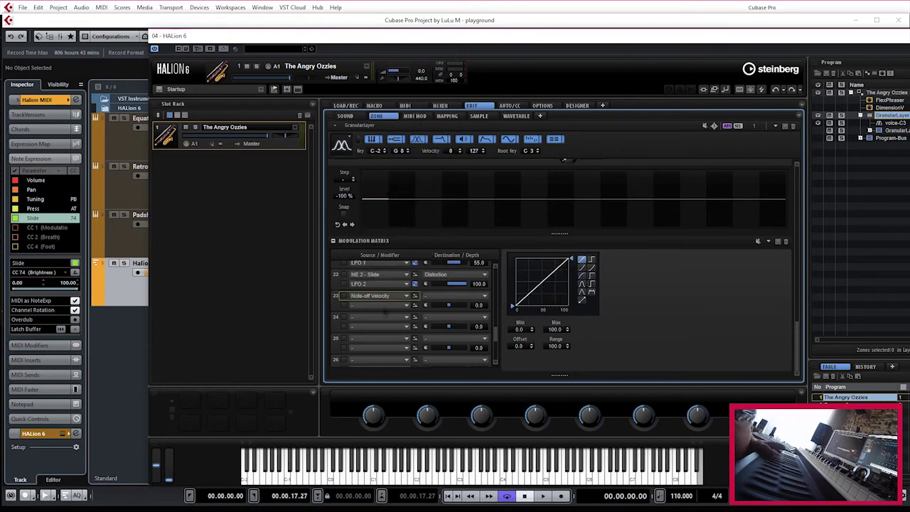
{"action": "left_click", "coordinate": [479, 297]}
{"action": "mouse_move", "coordinate": [480, 295]}
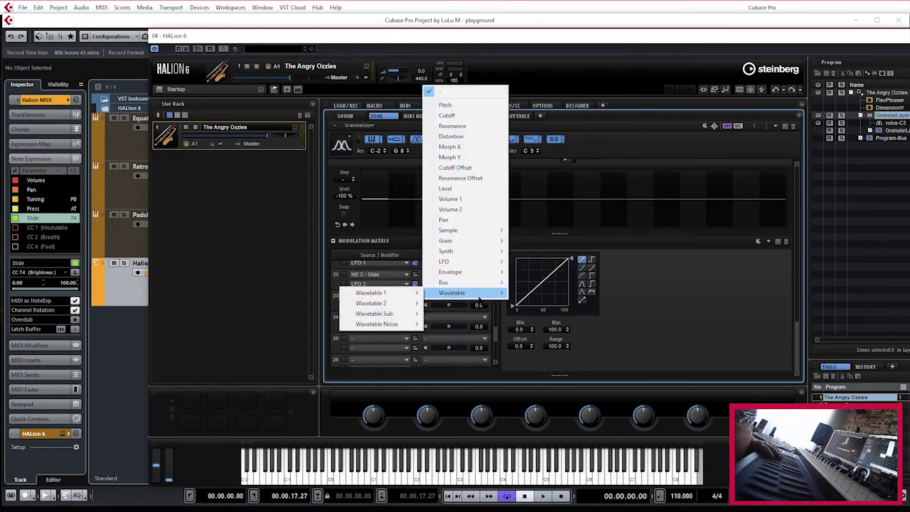
{"action": "left_click", "coordinate": [468, 105]}
{"action": "left_click_drag", "start_coordinate": [451, 308], "coordinate": [467, 306]}
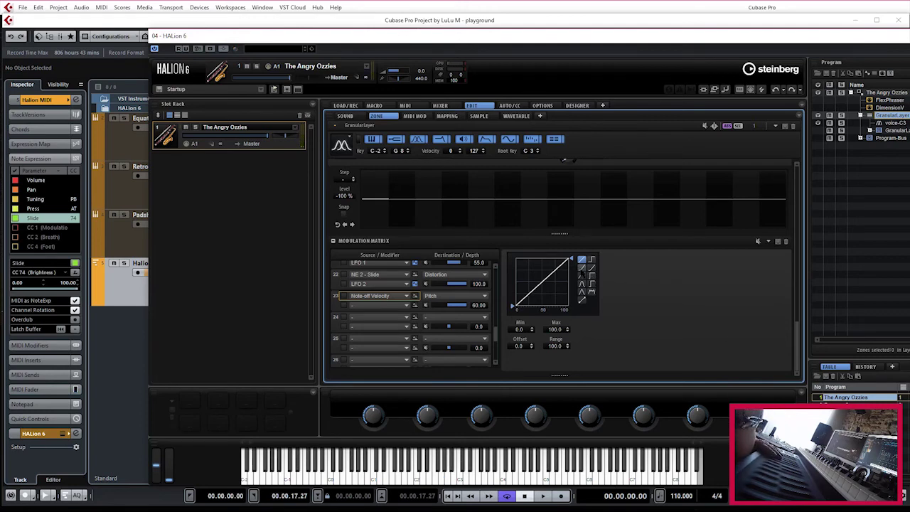
{"action": "left_click", "coordinate": [581, 268]}
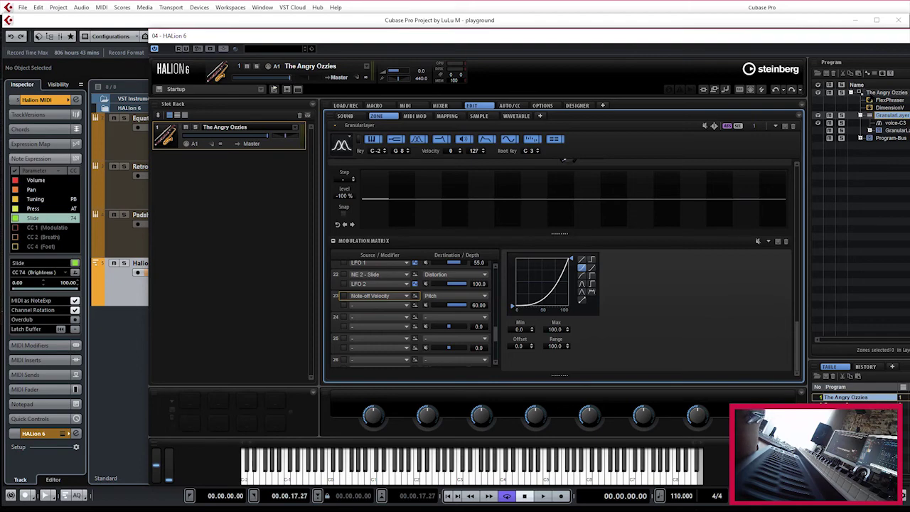
- Move the HALion window to the right to reveal the project tracks
{"action": "left_click_drag", "start_coordinate": [822, 37], "coordinate": [906, 37]}
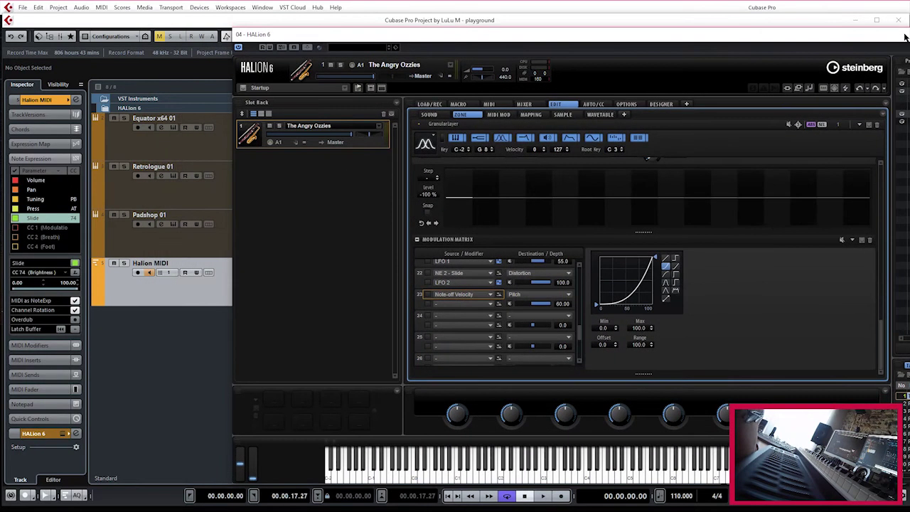